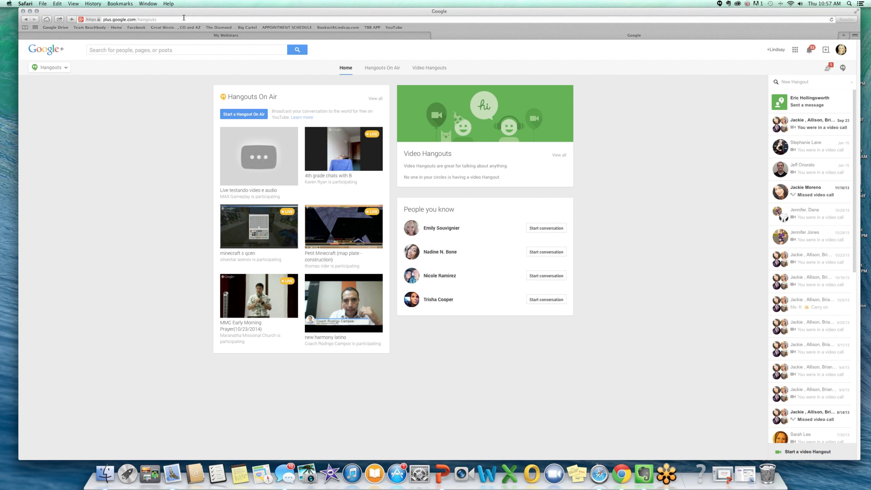
# Set up a new Hangout On Air and name it "War on Debt Webinar"
pyautogui.click(167, 19)
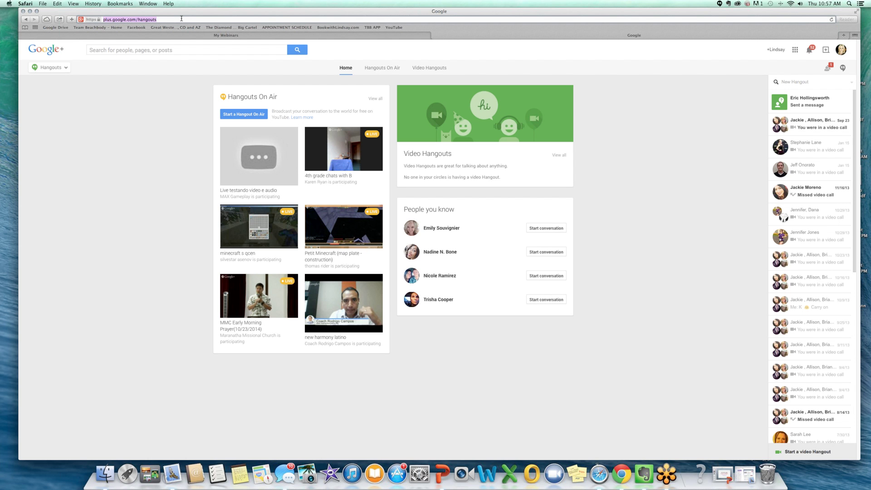
pyautogui.click(176, 18)
pyautogui.click(251, 116)
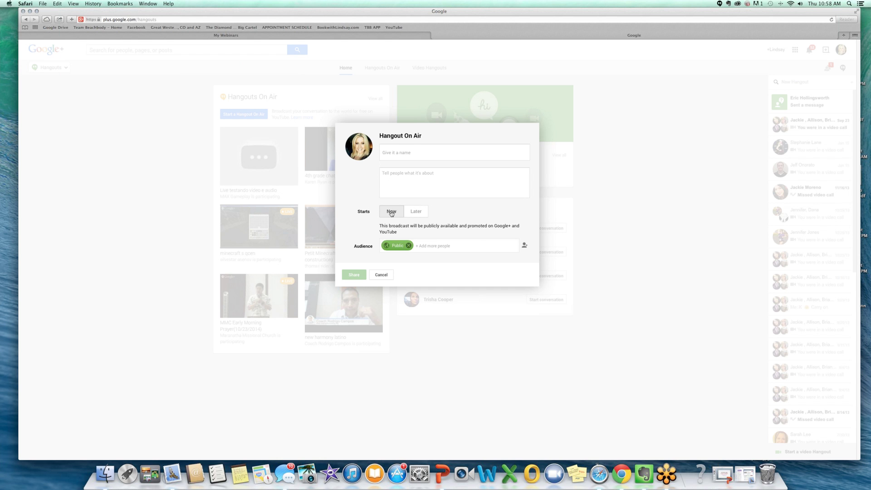
pyautogui.click(414, 155)
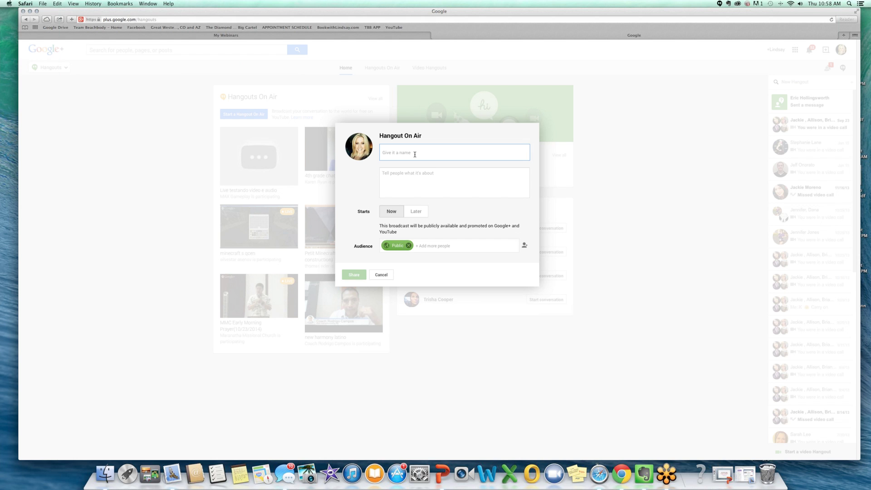
pyautogui.write('War on Debt Webinar')
# Describe the hangout as "This is a Webinar about Paying Off Your Debts in 5 - 7 or less, including your mortgage."
pyautogui.click(433, 176)
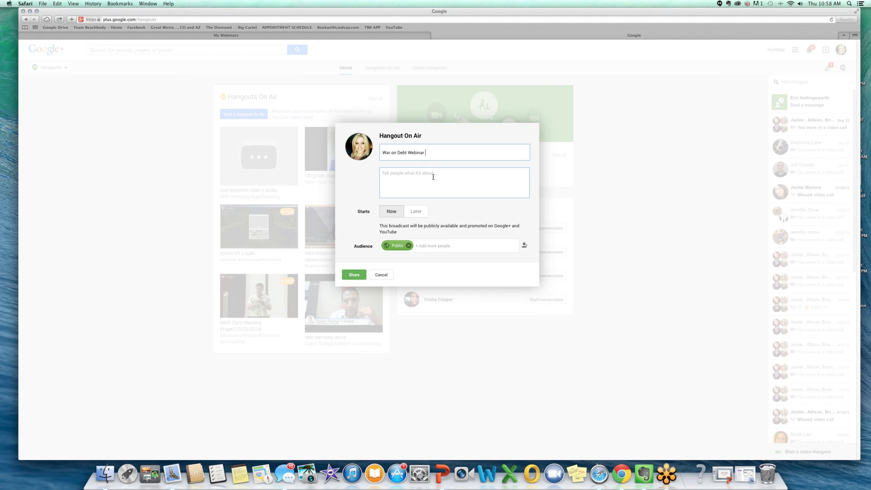
pyautogui.write('This')
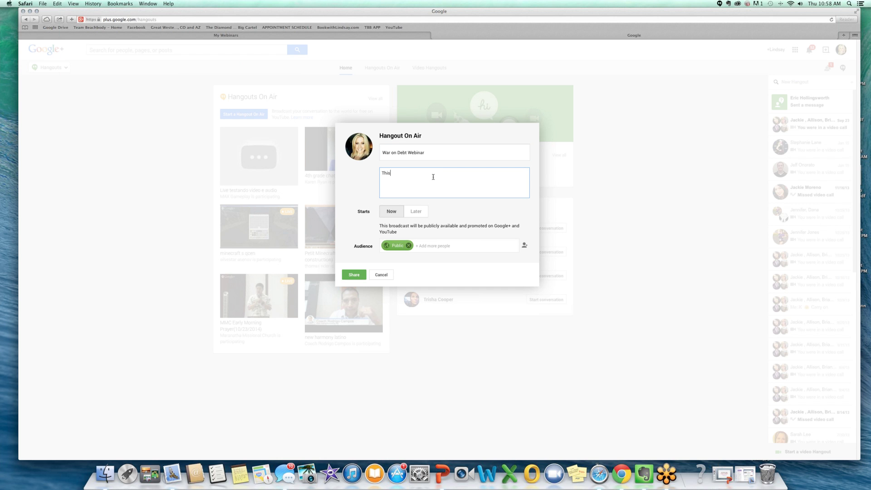
pyautogui.write(' is a Webinar about ')
pyautogui.write('Paying Off Your De')
pyautogui.write('bts in ')
pyautogui.write('5 - 7')
pyautogui.write(' or l')
pyautogui.press('BackSpace')
pyautogui.write('or less, incl')
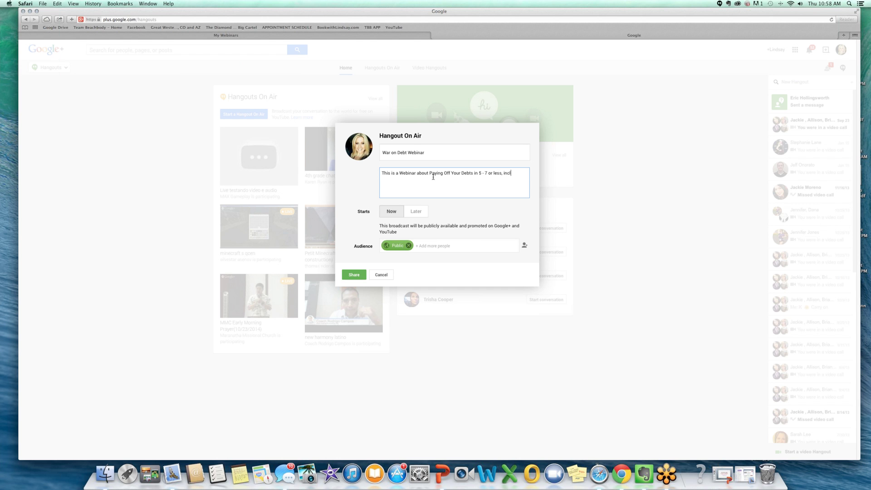
pyautogui.write('uding your mortgage.')
# Schedule the hangout for later, on Oct 28, 2014 at 8:00 PM with a duration of 1:00
pyautogui.click(419, 203)
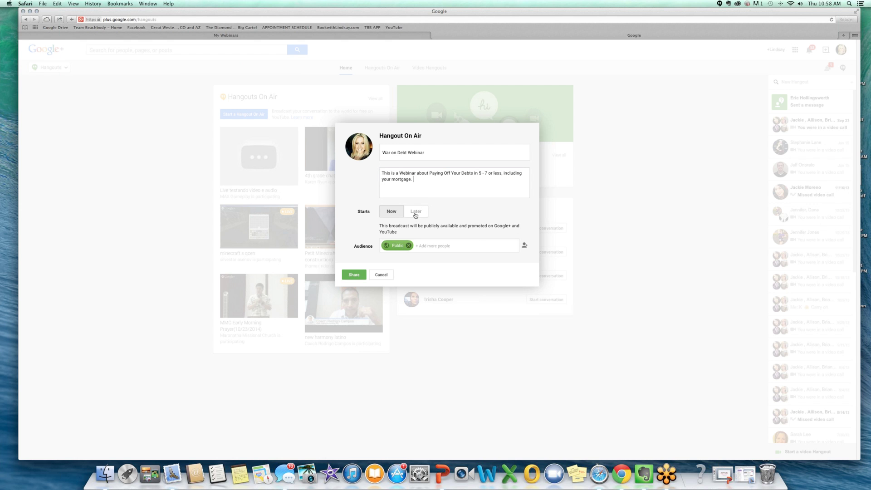
pyautogui.click(417, 214)
pyautogui.click(411, 226)
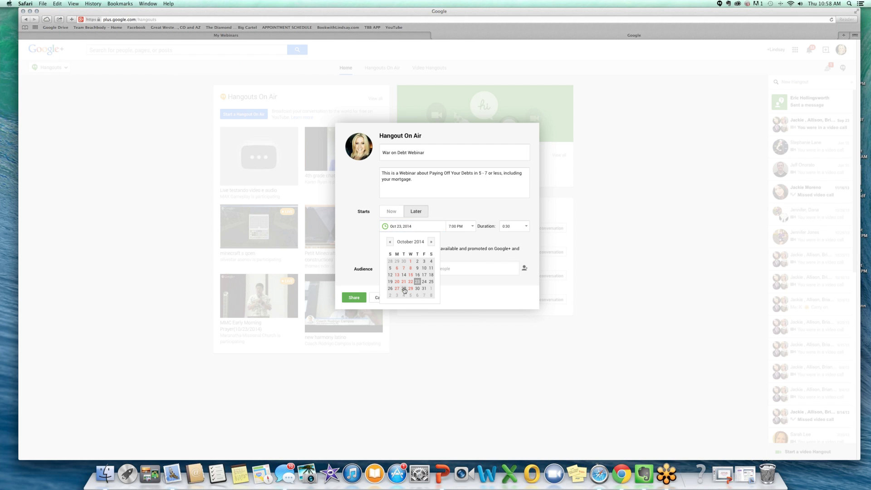
pyautogui.click(403, 289)
pyautogui.click(463, 226)
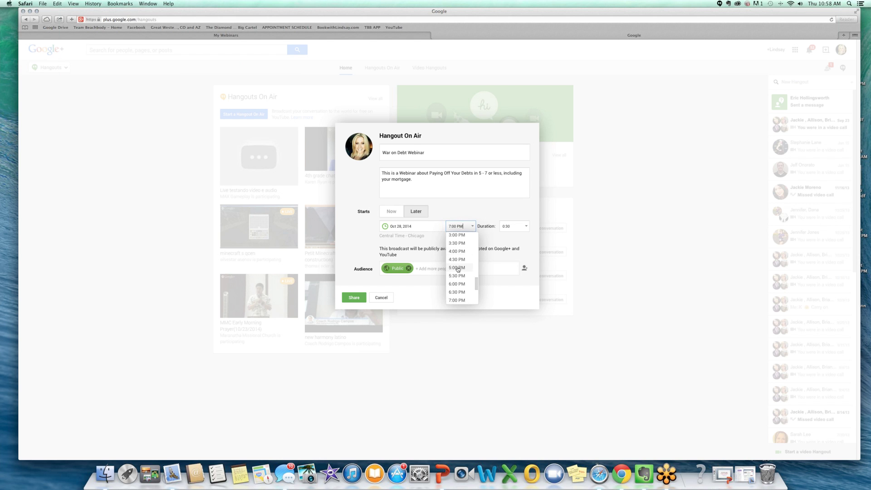
pyautogui.scroll(-2, 458, 273)
pyautogui.click(457, 296)
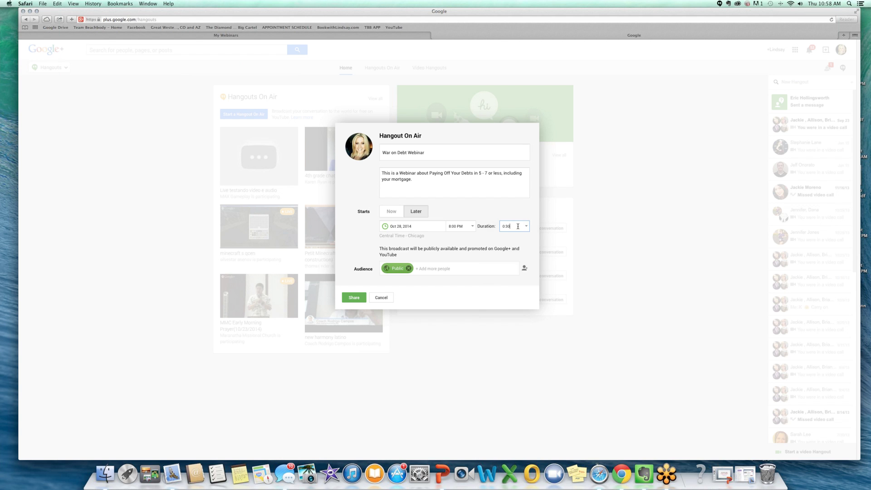
pyautogui.click(515, 226)
pyautogui.click(516, 247)
# Add Your circles, Friends and Family to the audience and share the event
pyautogui.click(443, 272)
pyautogui.click(434, 283)
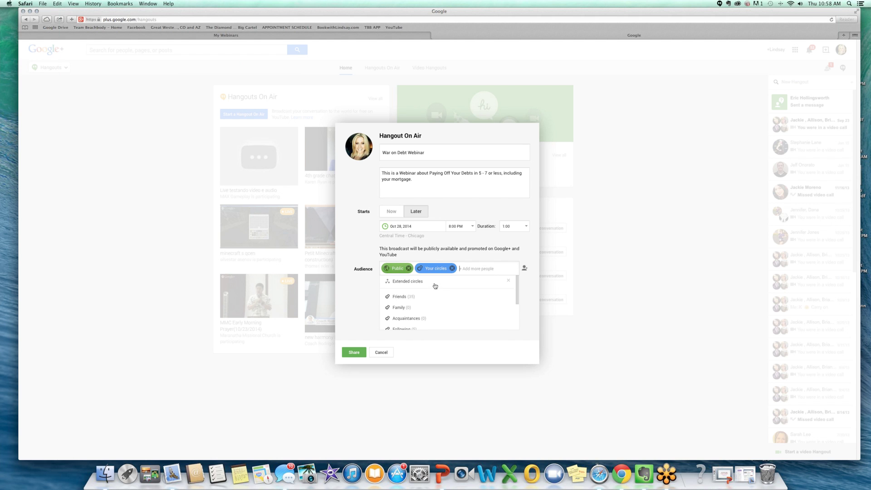
pyautogui.click(438, 297)
pyautogui.click(437, 307)
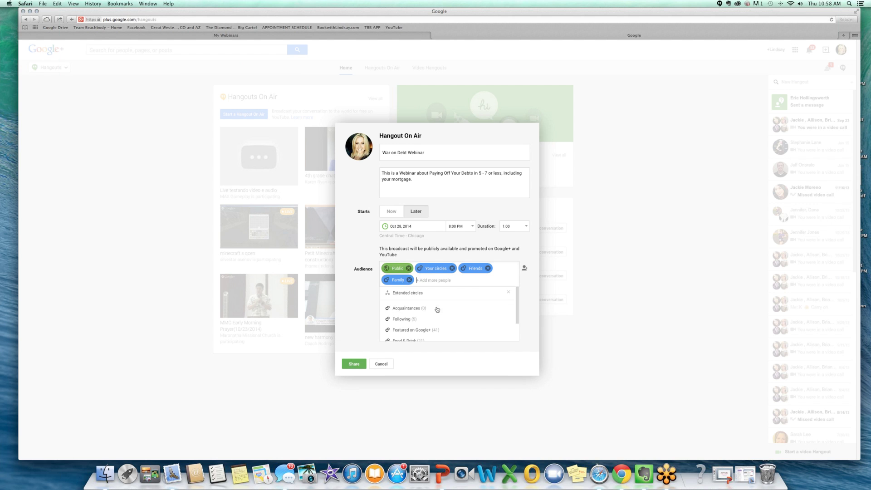
pyautogui.click(370, 292)
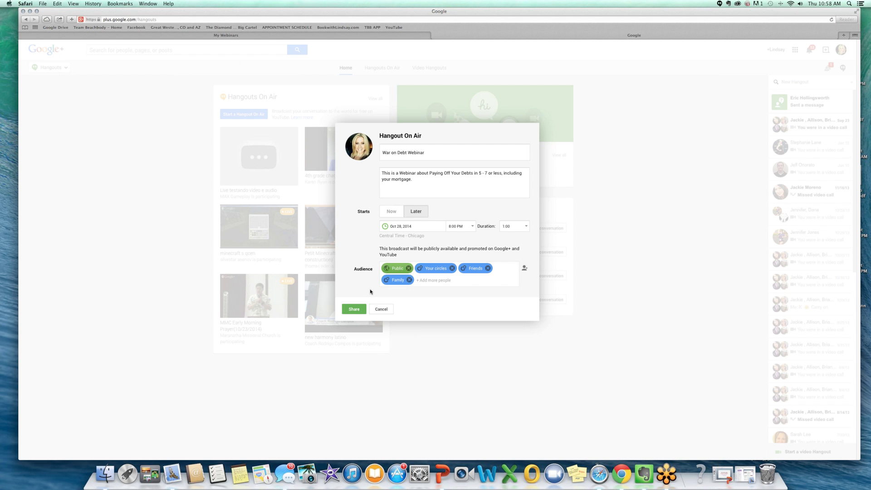
pyautogui.click(357, 310)
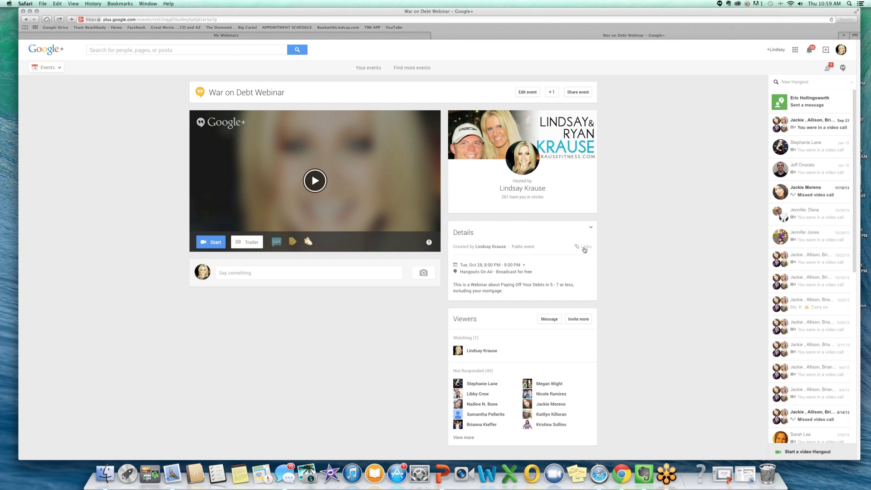
# View the event's shareable links, select the YouTube page link, and close the link list
pyautogui.click(585, 247)
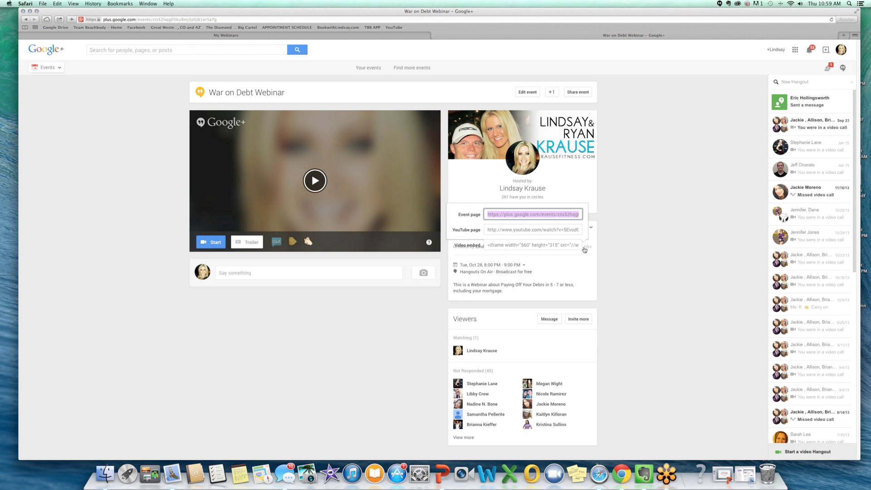
pyautogui.click(525, 230)
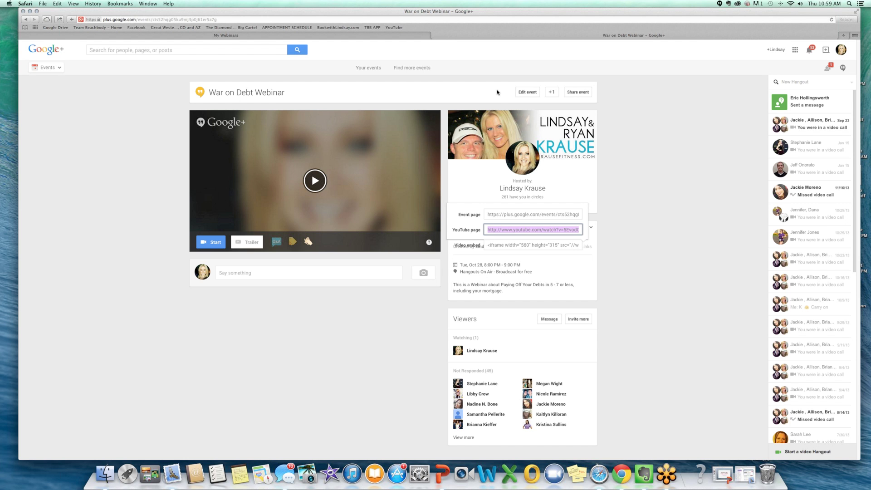
pyautogui.click(666, 234)
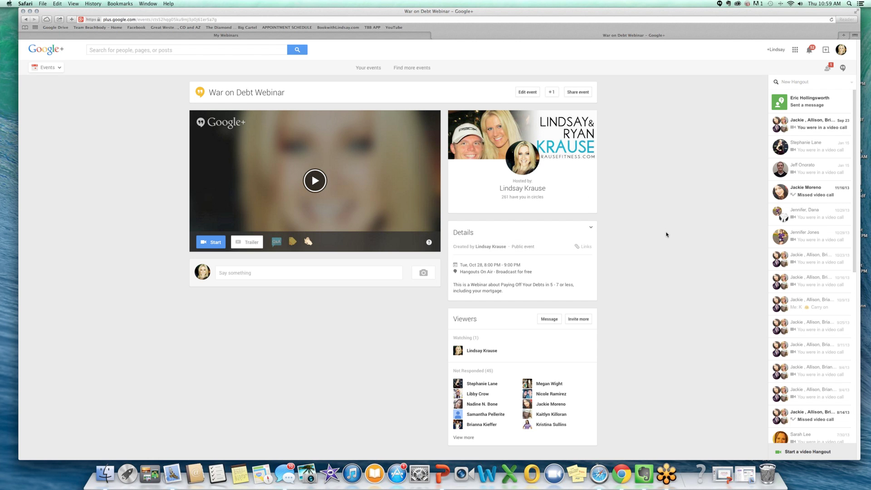
pyautogui.click(313, 19)
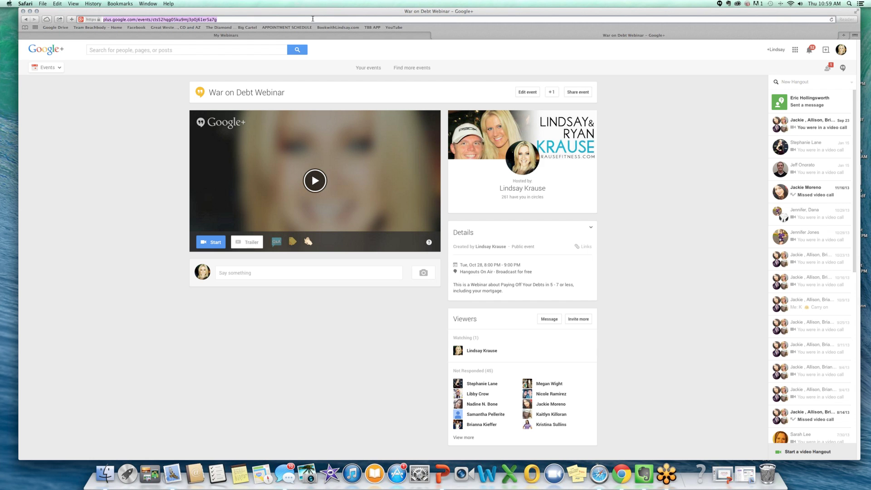
pyautogui.write('www.')
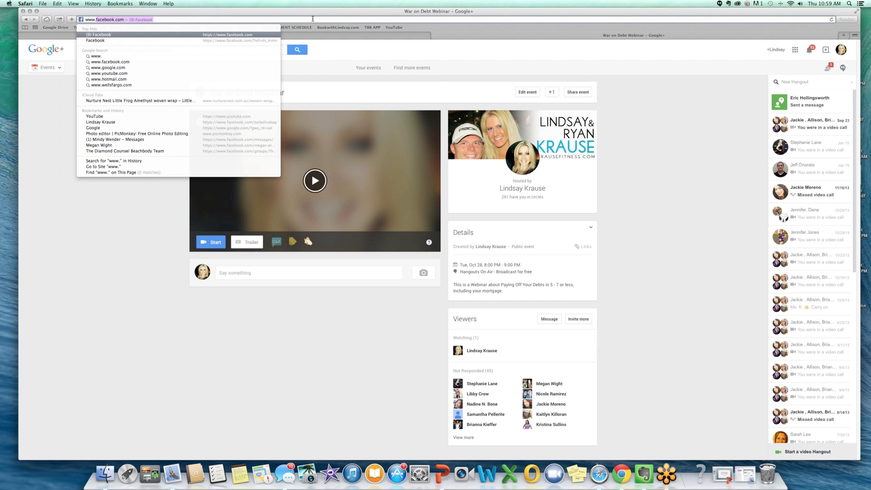
pyautogui.press('BackSpace')
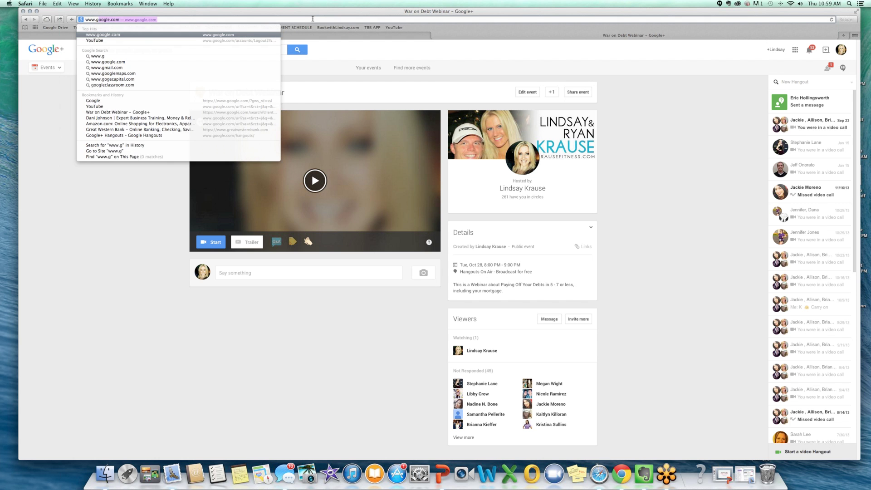
pyautogui.write('plus.google.')
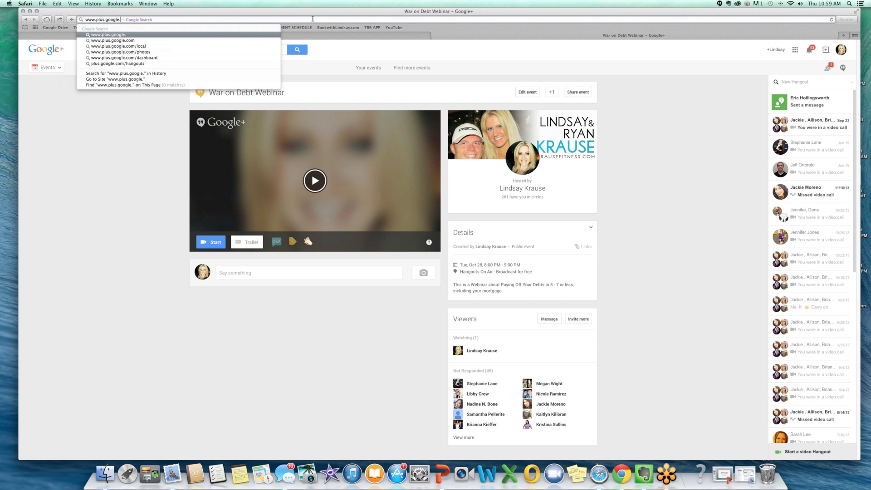
pyautogui.write('com')
pyautogui.press('Return')
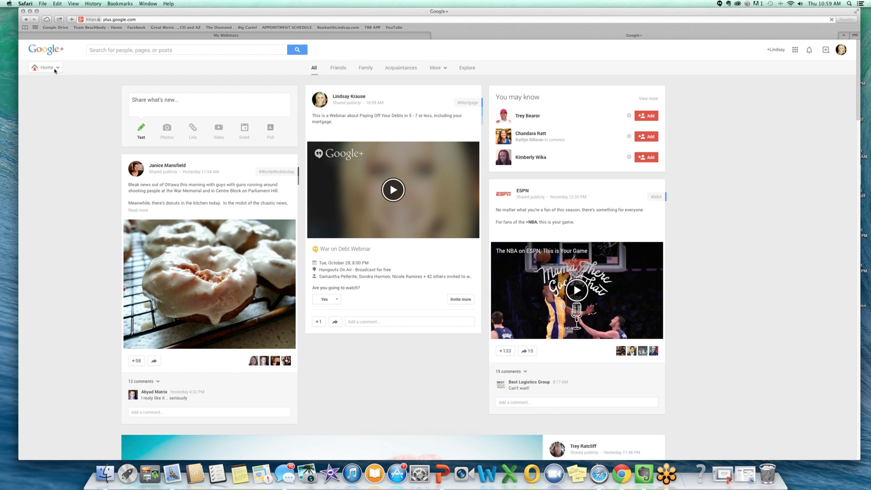
# Open the War on Debt Webinar from the upcoming events and view its shareable links
pyautogui.click(55, 69)
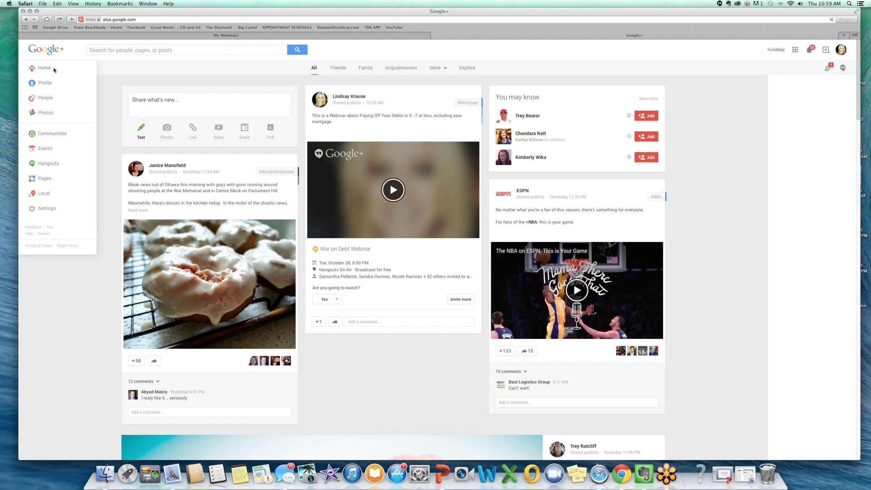
pyautogui.click(54, 150)
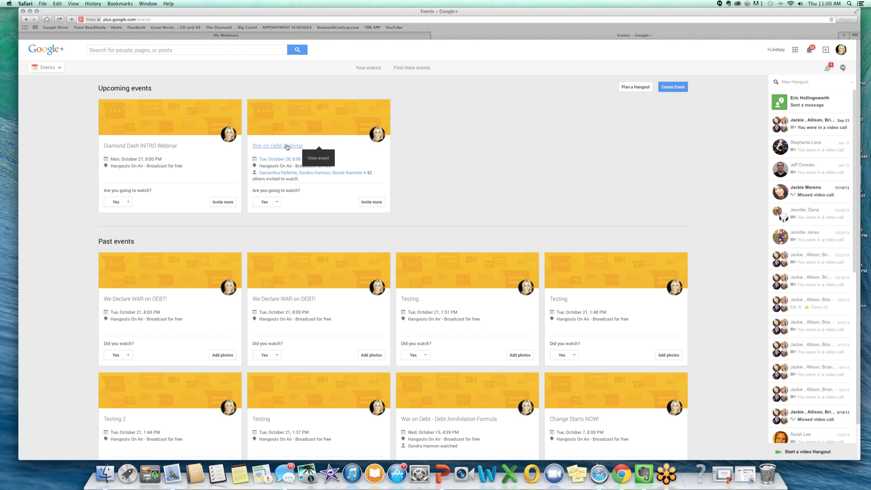
pyautogui.click(287, 145)
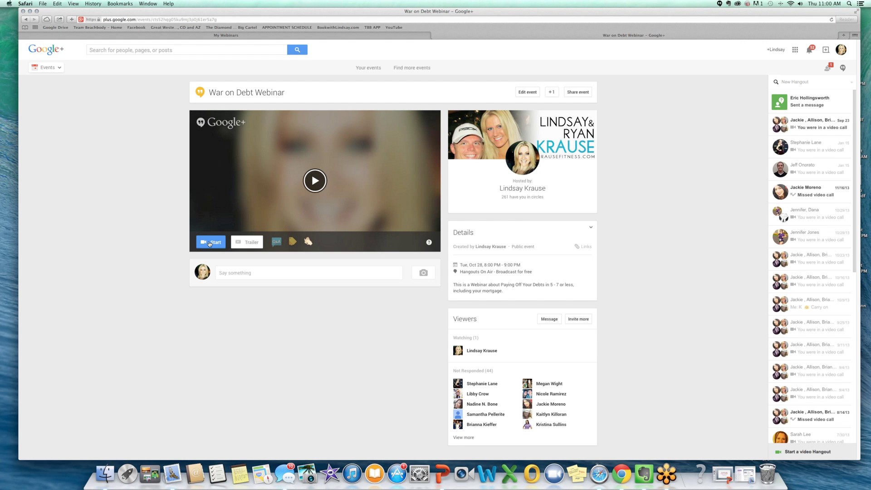
pyautogui.click(586, 248)
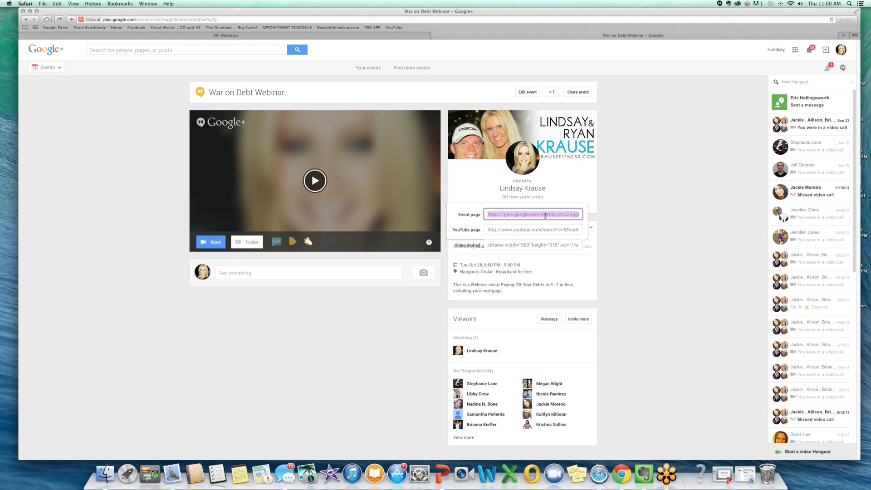
pyautogui.click(610, 217)
# Start the webinar's hangout without inviting guests and begin the live broadcast
pyautogui.click(212, 244)
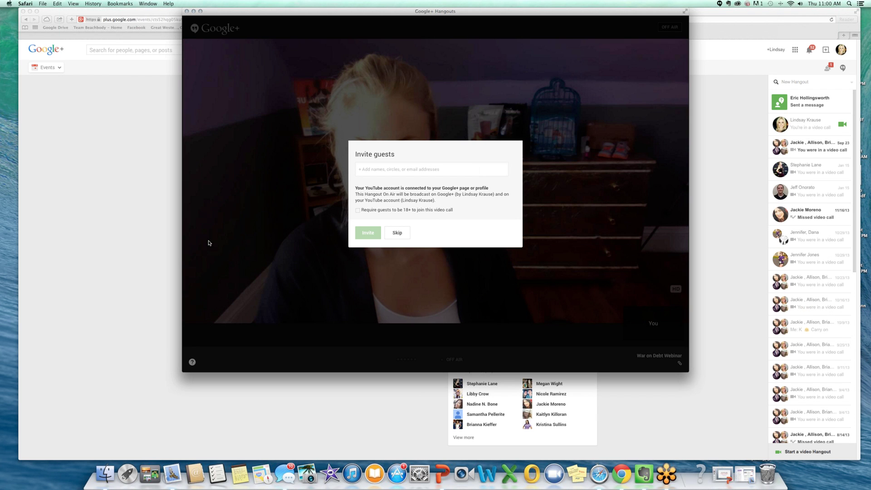
pyautogui.click(398, 233)
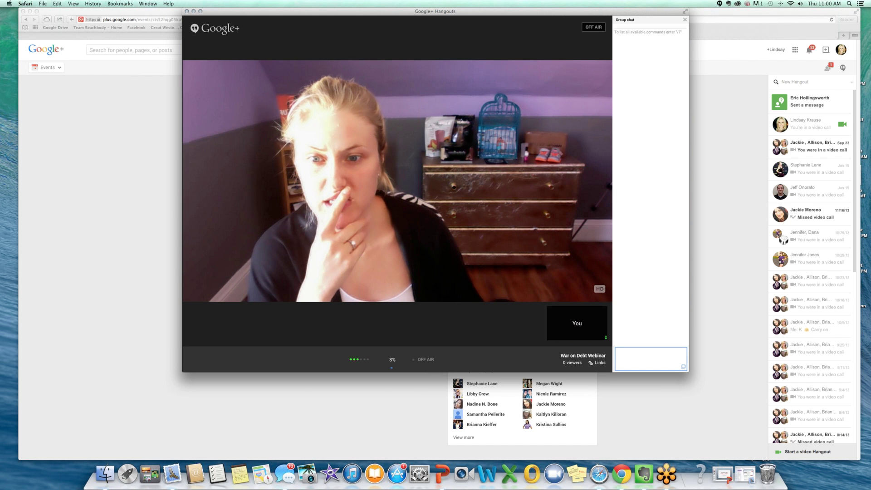
pyautogui.moveTo(416, 349)
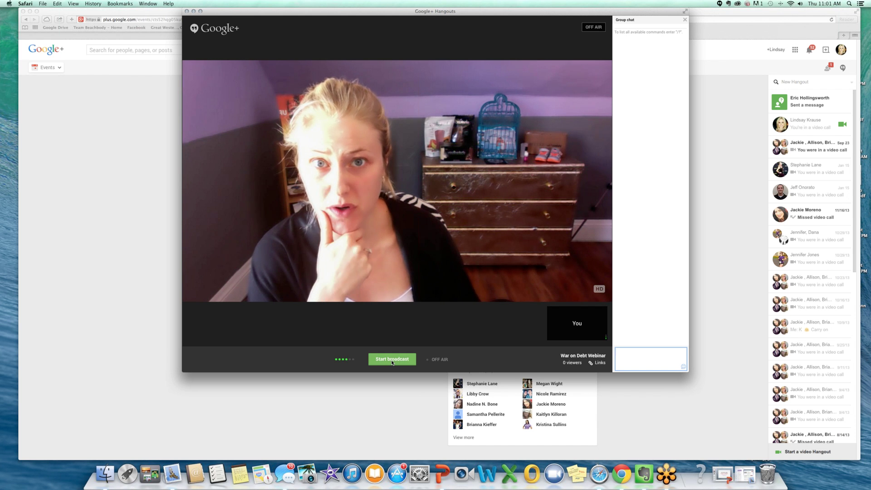
pyautogui.click(392, 362)
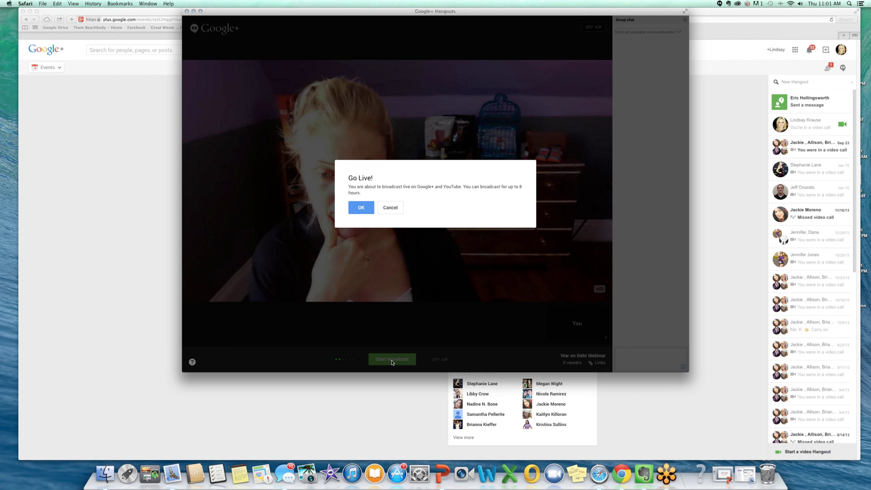
pyautogui.click(367, 207)
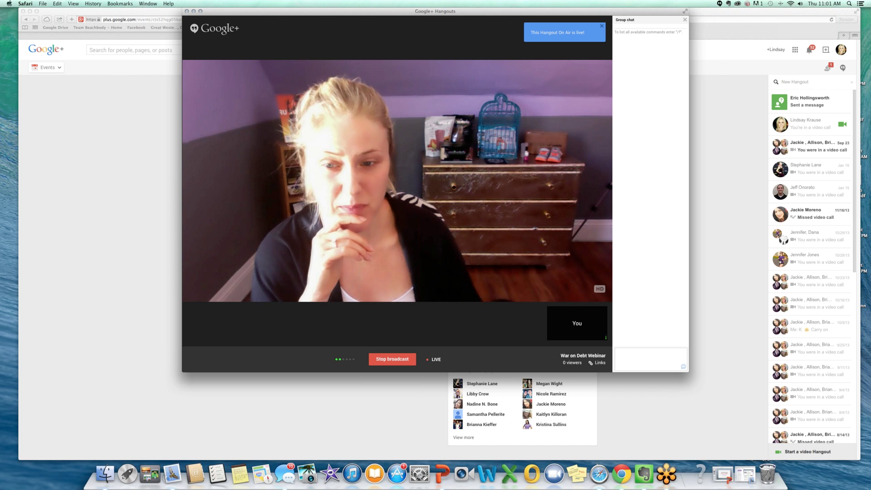
# Look at the group chat field and the windows offered for screen sharing, without starting a screenshare
pyautogui.moveTo(528, 323)
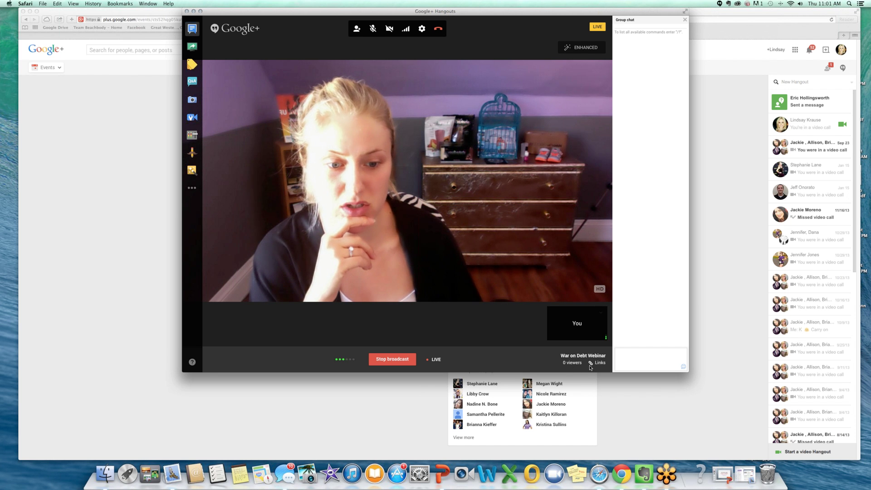
pyautogui.click(649, 359)
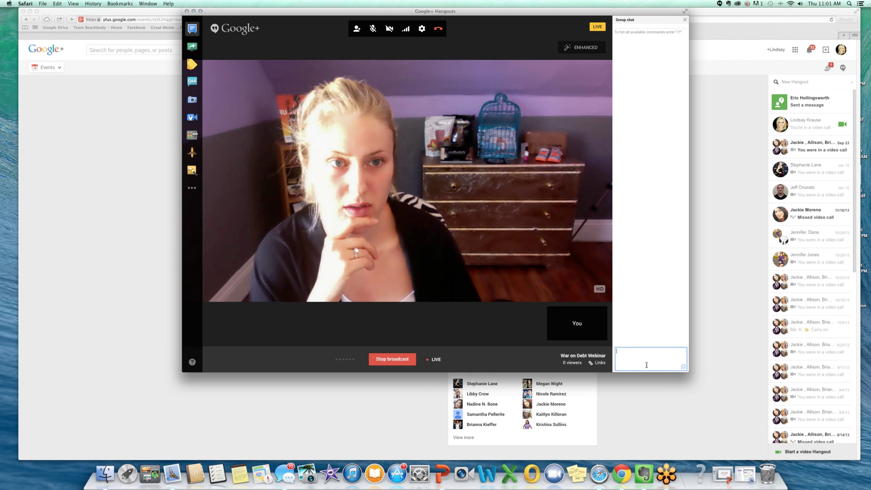
pyautogui.click(192, 47)
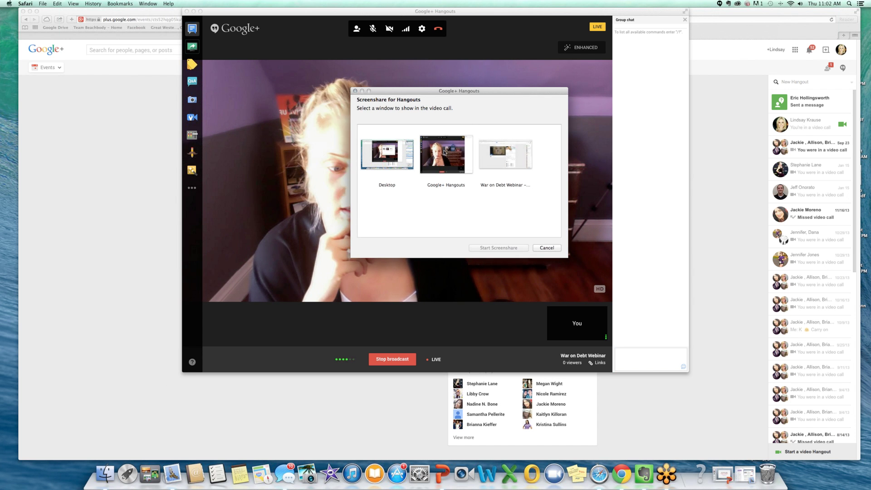
pyautogui.click(547, 248)
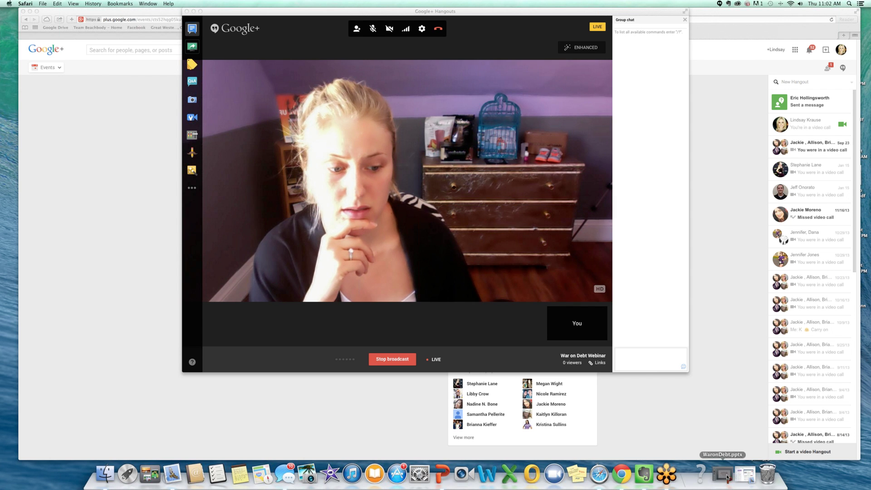
# Switch to PowerPoint, set up the WaronDebt.pptx show as browsed by an individual (window), and start the slide show
pyautogui.click(723, 474)
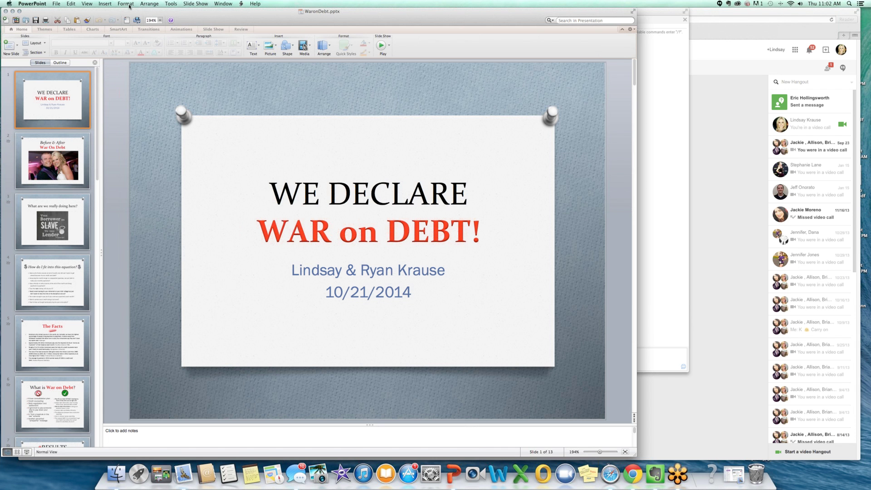
pyautogui.click(155, 4)
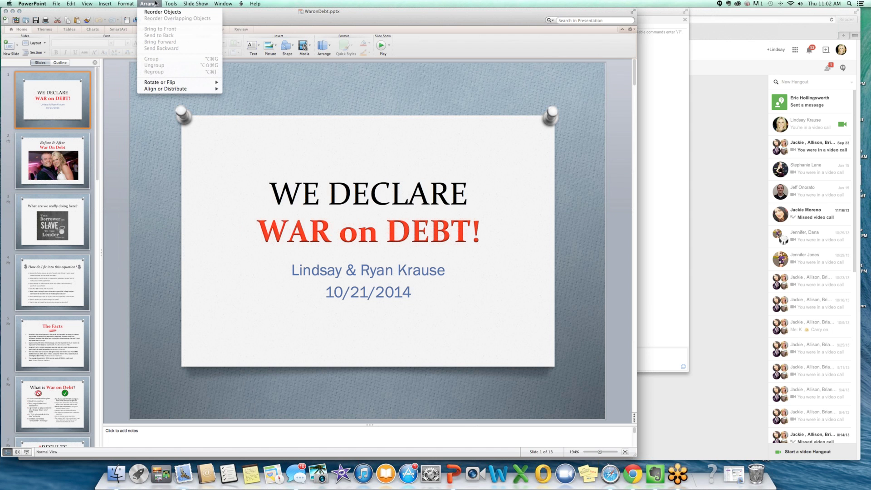
pyautogui.moveTo(126, 4)
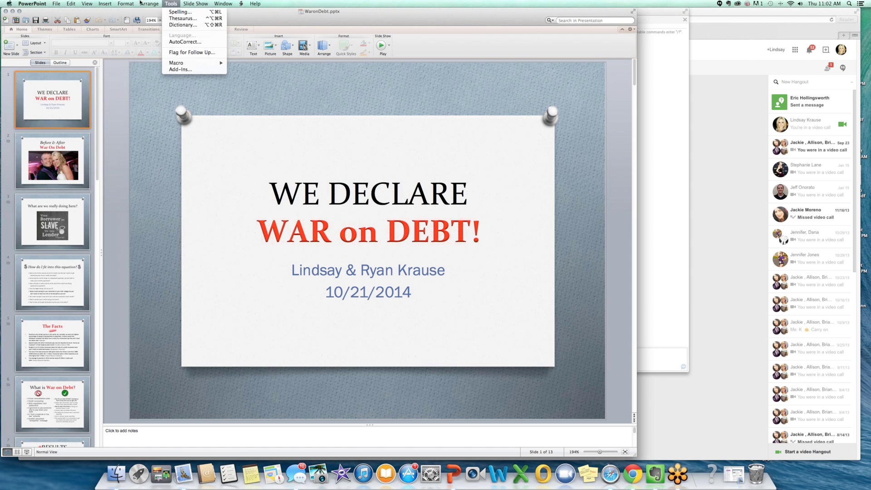
pyautogui.moveTo(198, 3)
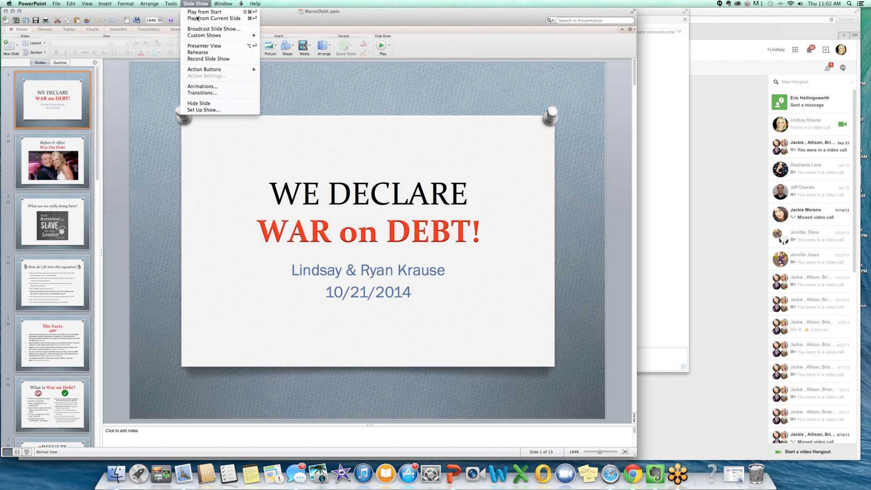
pyautogui.click(205, 110)
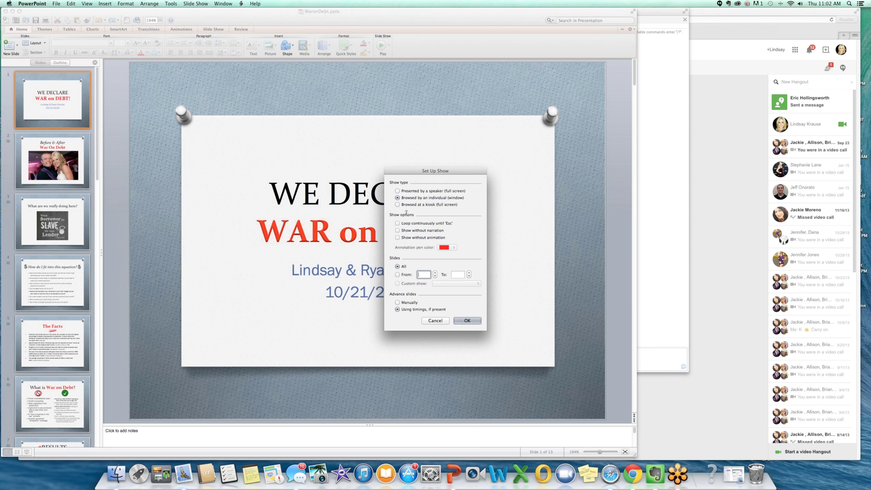
pyautogui.click(469, 322)
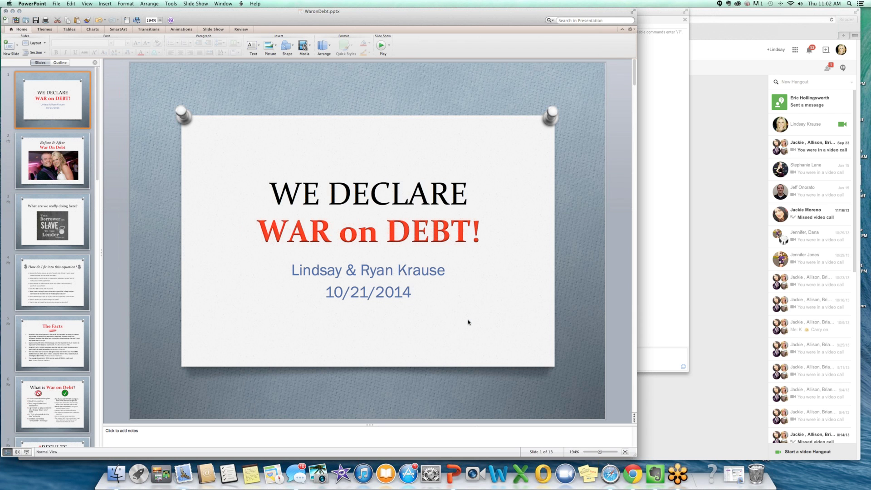
pyautogui.click(26, 452)
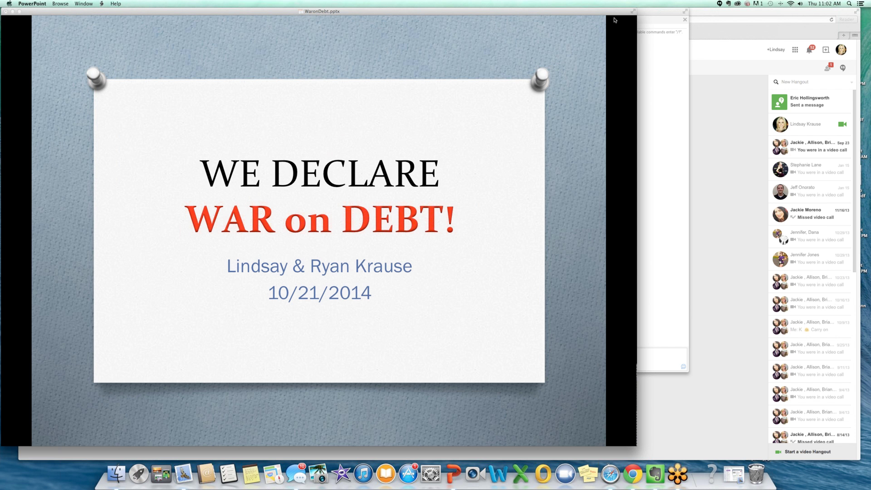
# Return to the Google+ hangout in Safari and start a screenshare of the PowerPoint Slide Show window
pyautogui.click(654, 13)
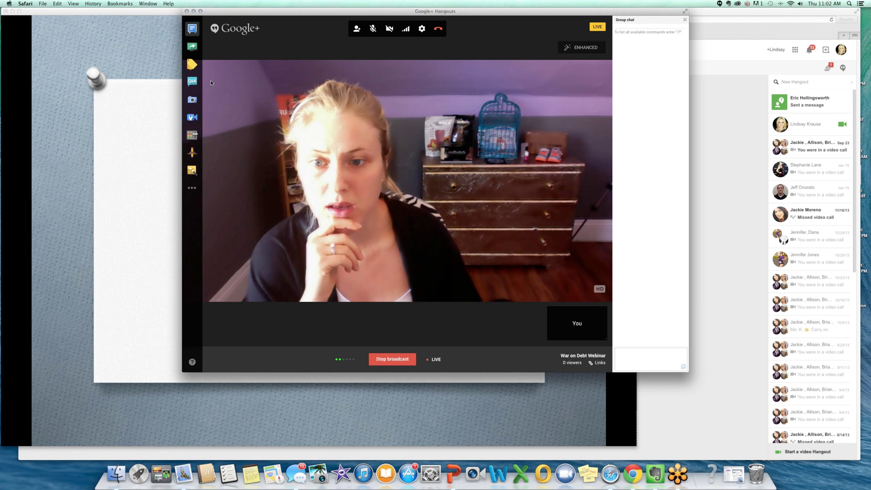
pyautogui.click(192, 47)
pyautogui.scroll(-1, 502, 181)
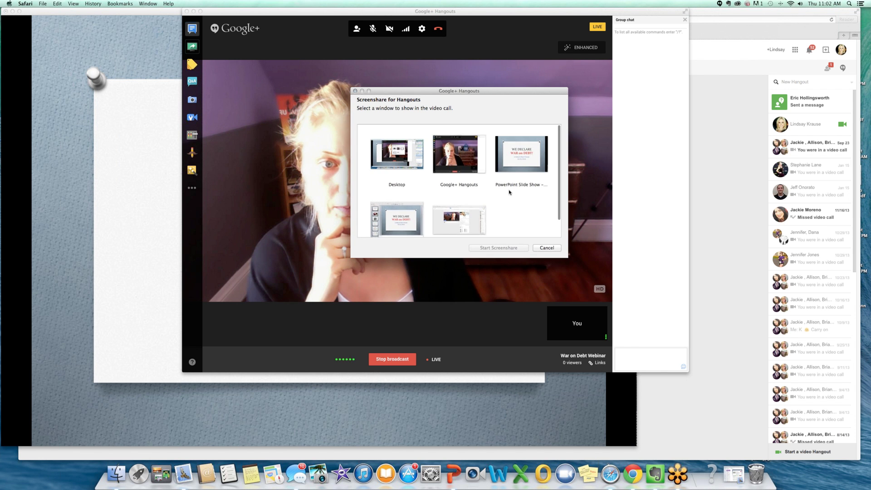
pyautogui.scroll(1, 509, 192)
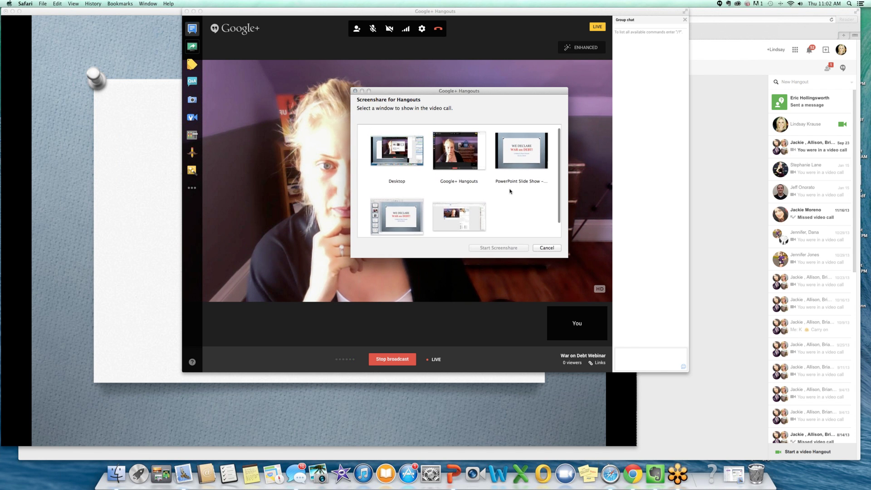
pyautogui.click(519, 156)
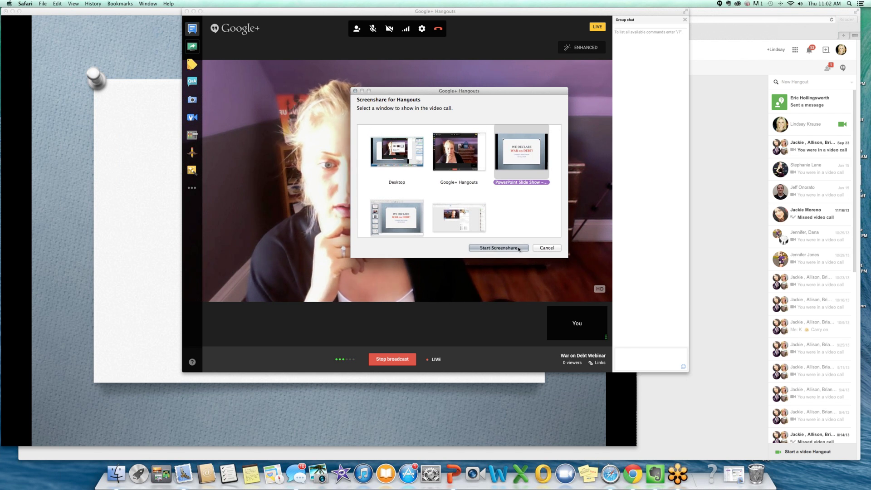
pyautogui.click(499, 248)
pyautogui.click(519, 249)
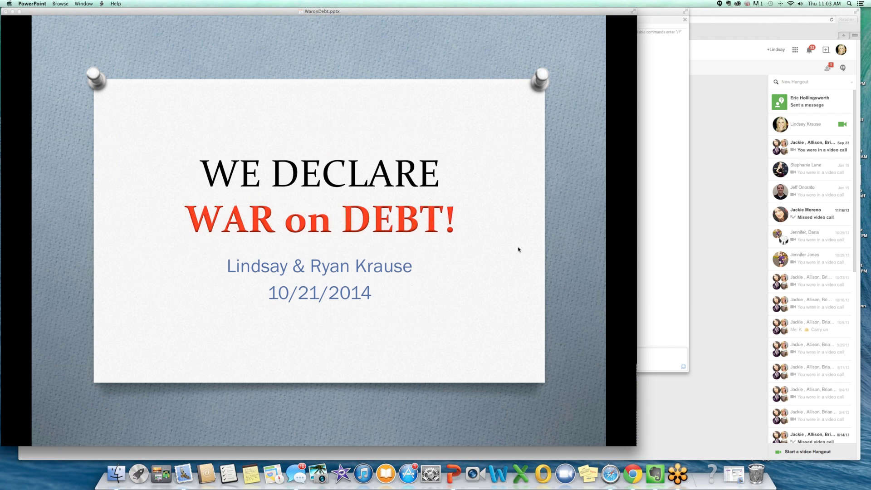
# Present the slides from the title up to the fifth point of The Facts, and exit the slide show
pyautogui.click(519, 249)
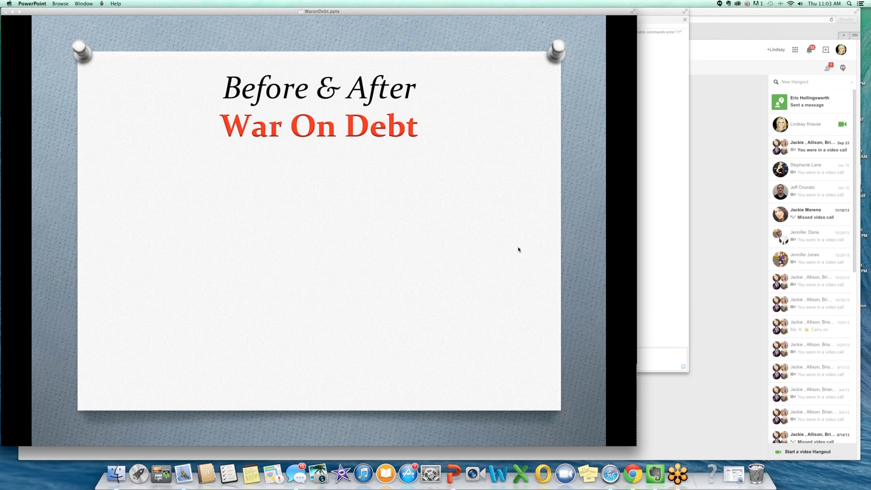
pyautogui.click(519, 250)
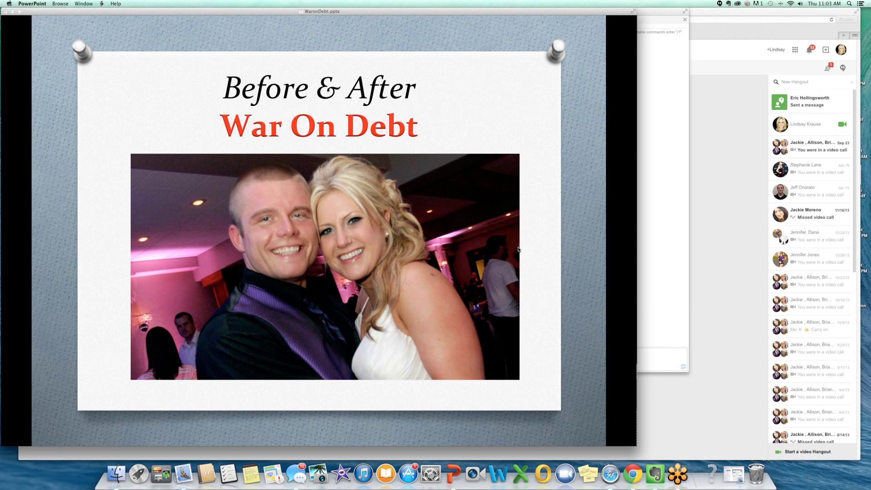
pyautogui.click(519, 249)
pyautogui.click(519, 249)
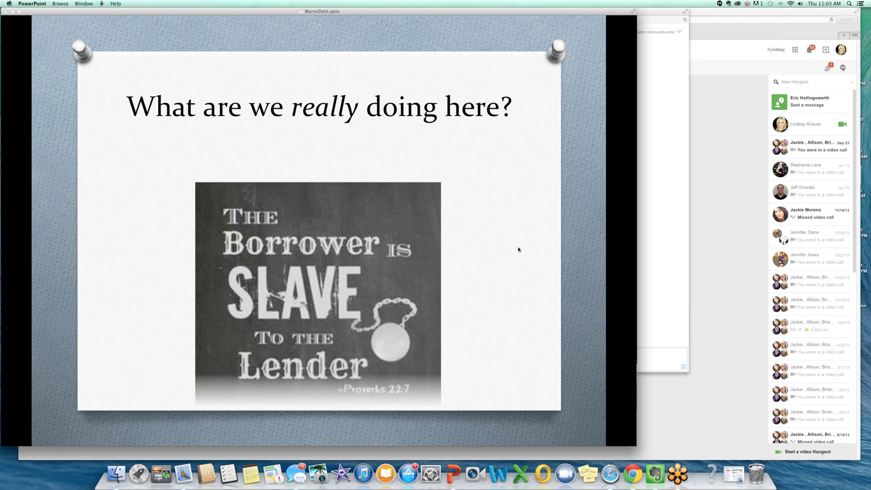
pyautogui.click(518, 249)
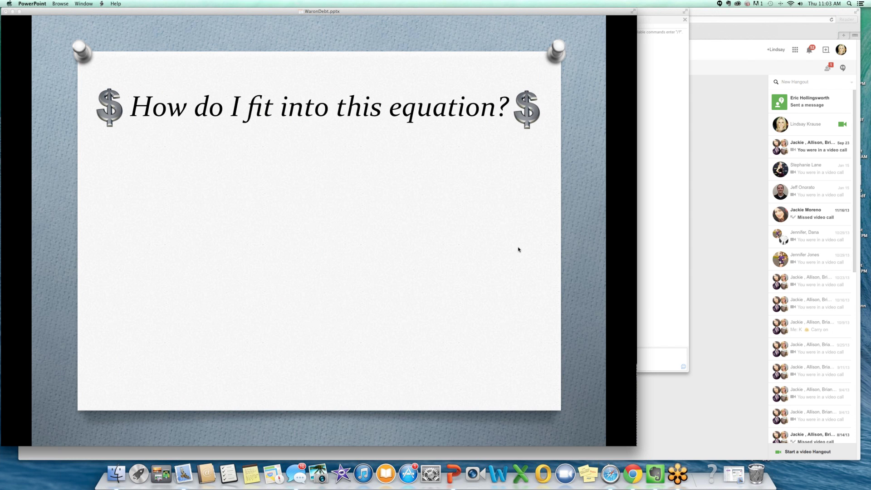
pyautogui.click(519, 249)
pyautogui.click(519, 249)
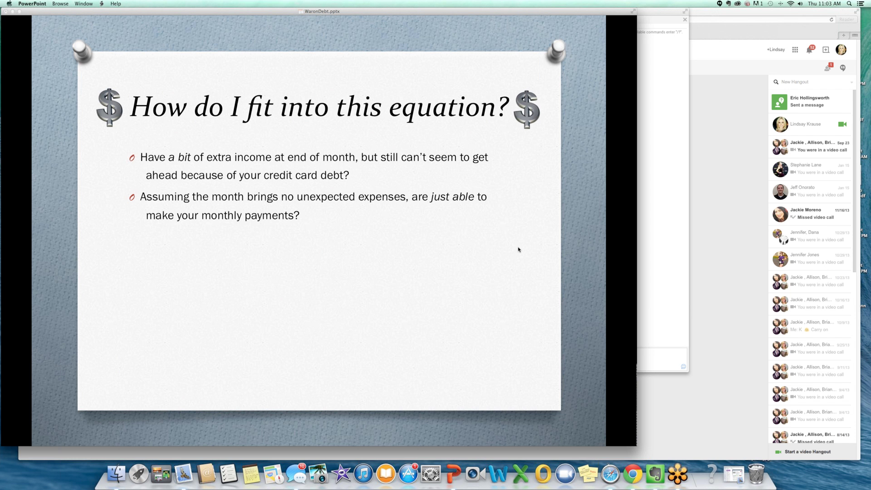
pyautogui.click(519, 249)
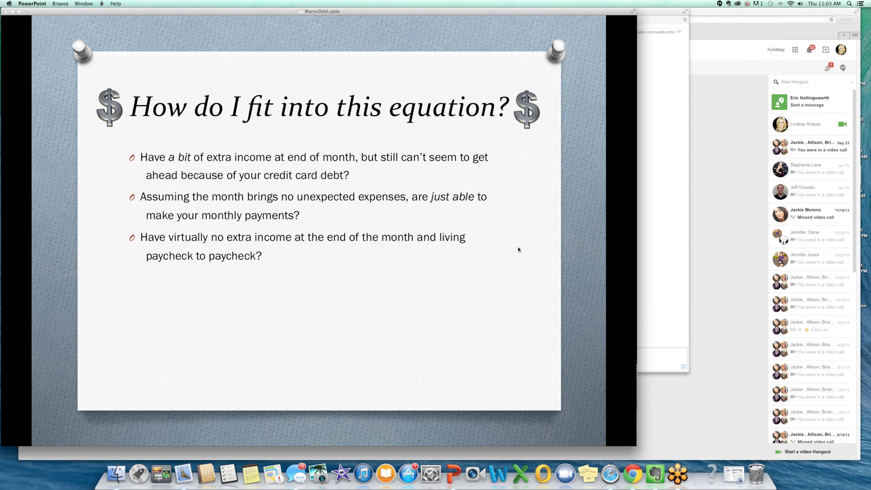
pyautogui.click(519, 249)
pyautogui.click(519, 250)
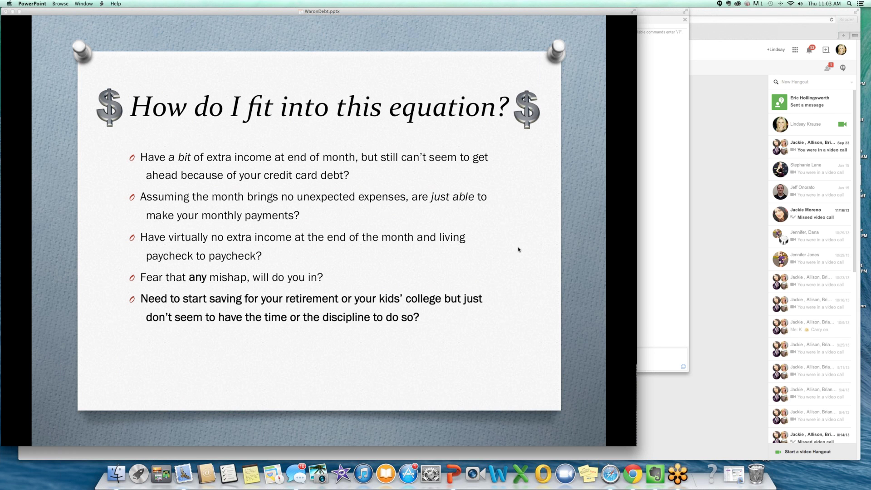
pyautogui.click(518, 249)
pyautogui.click(519, 250)
pyautogui.click(519, 249)
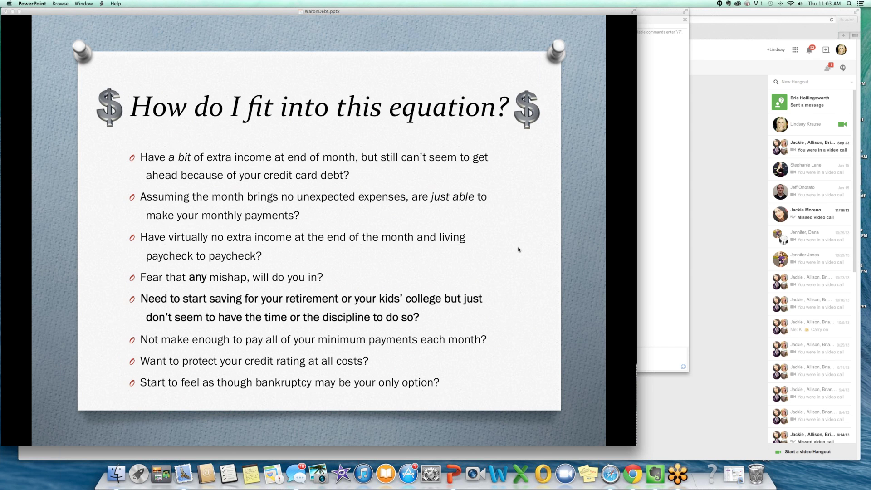
pyautogui.click(519, 249)
pyautogui.click(519, 249)
pyautogui.click(519, 249)
pyautogui.click(519, 250)
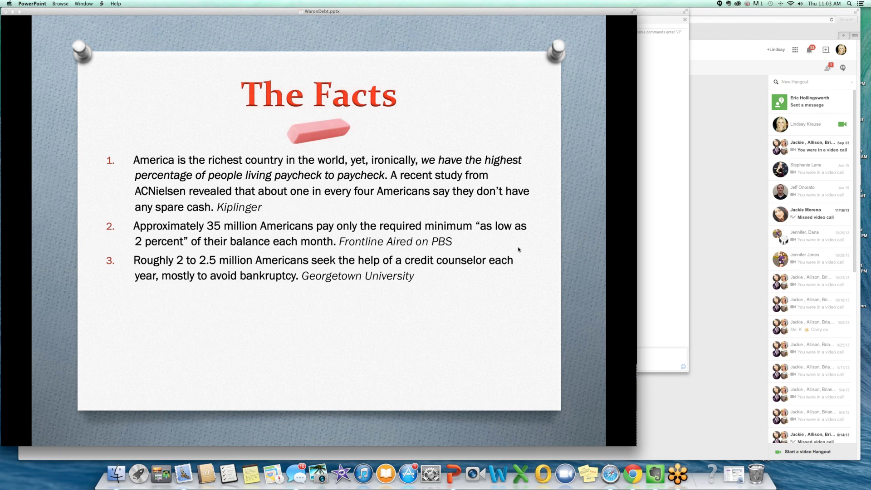
pyautogui.click(519, 249)
pyautogui.click(519, 249)
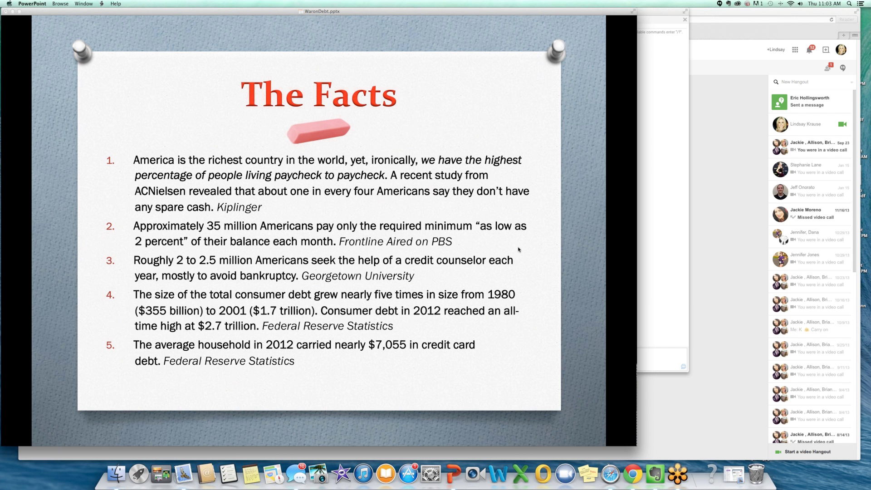
pyautogui.press('Escape')
# Return to the hangout in Safari, stop the live broadcast and leave the call
pyautogui.click(651, 16)
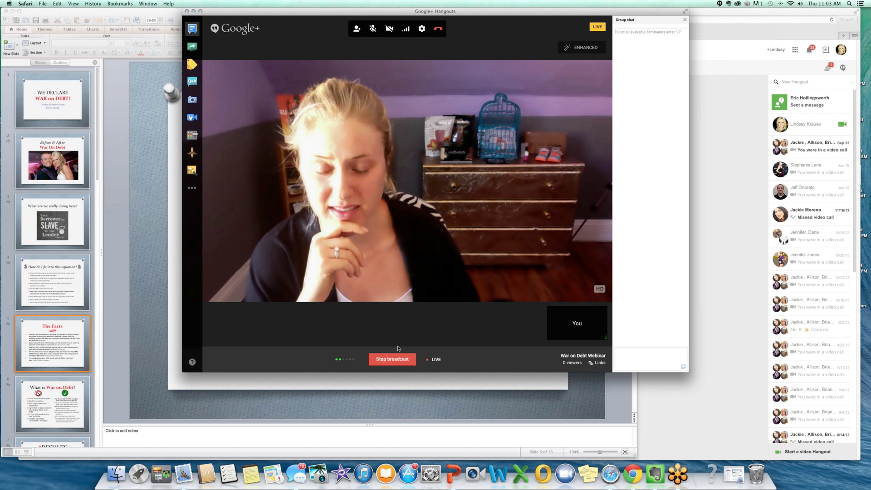
pyautogui.click(396, 360)
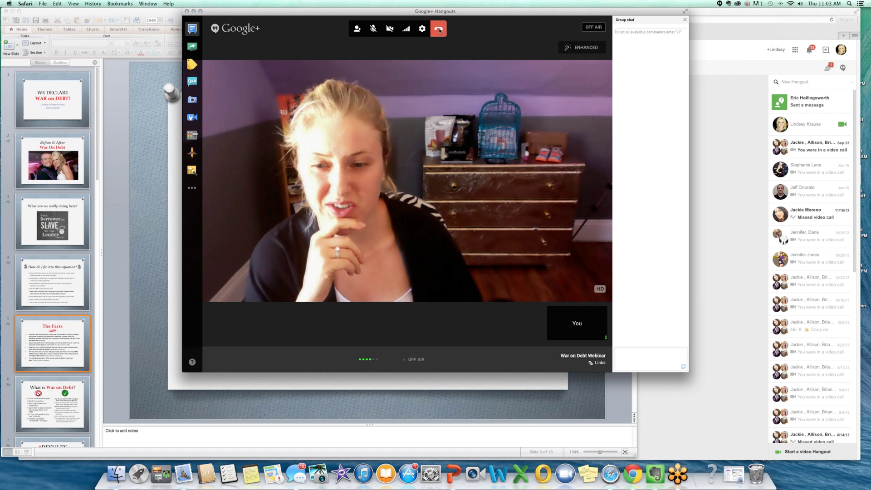
pyautogui.click(439, 30)
# Play the webinar's video on its event page and close the player
pyautogui.click(358, 219)
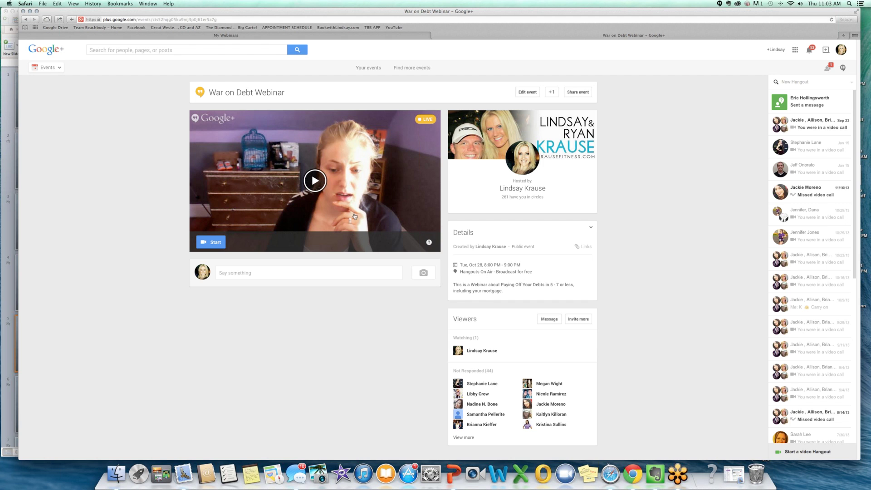
pyautogui.click(315, 181)
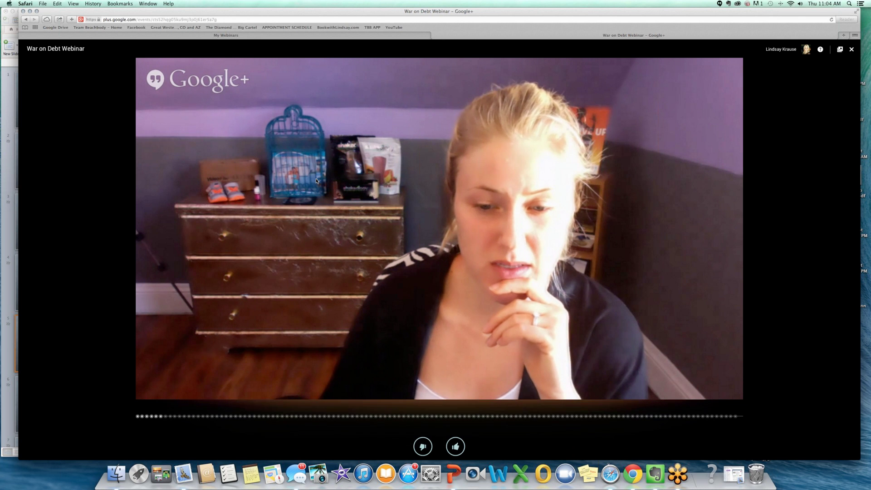
pyautogui.press('Escape')
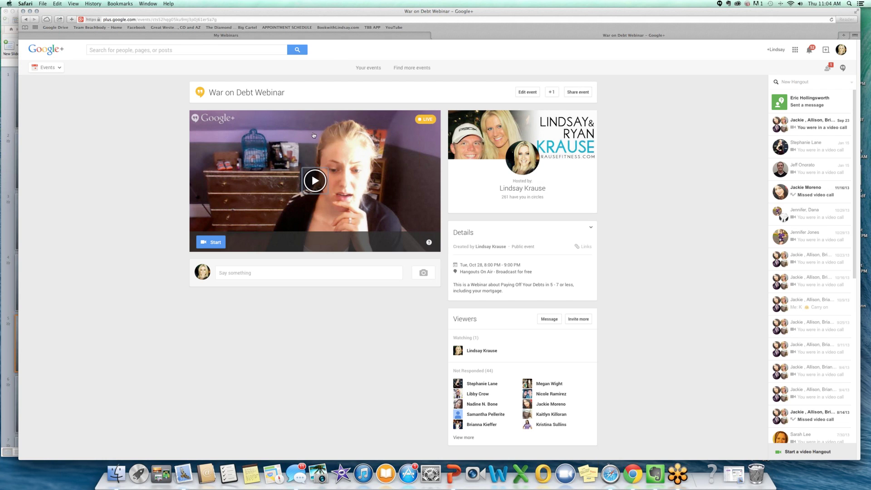
# Copy the YouTube page link from the War on Debt Webinar's links
pyautogui.click(583, 246)
pyautogui.click(536, 232)
pyautogui.click(536, 231)
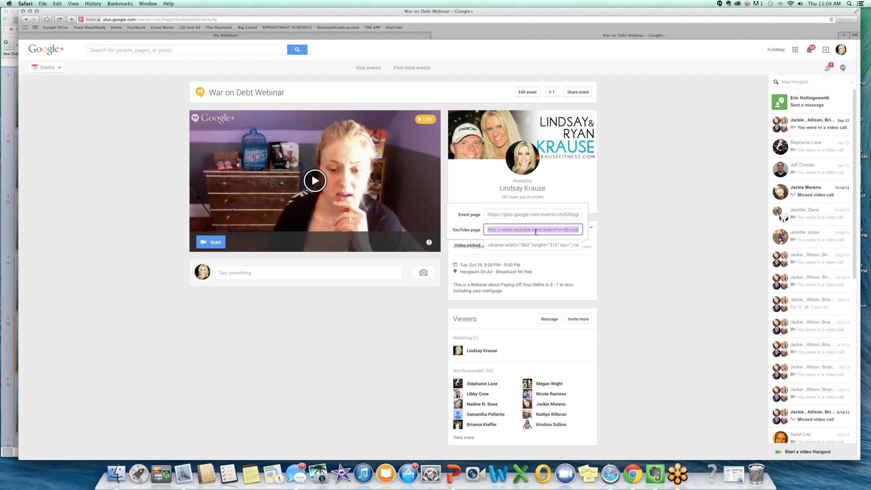
pyautogui.press('super+c')
pyautogui.click(640, 208)
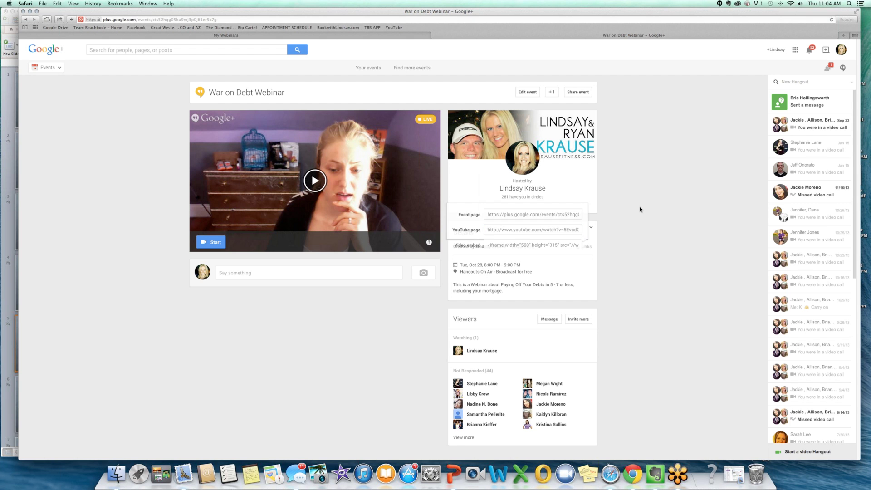